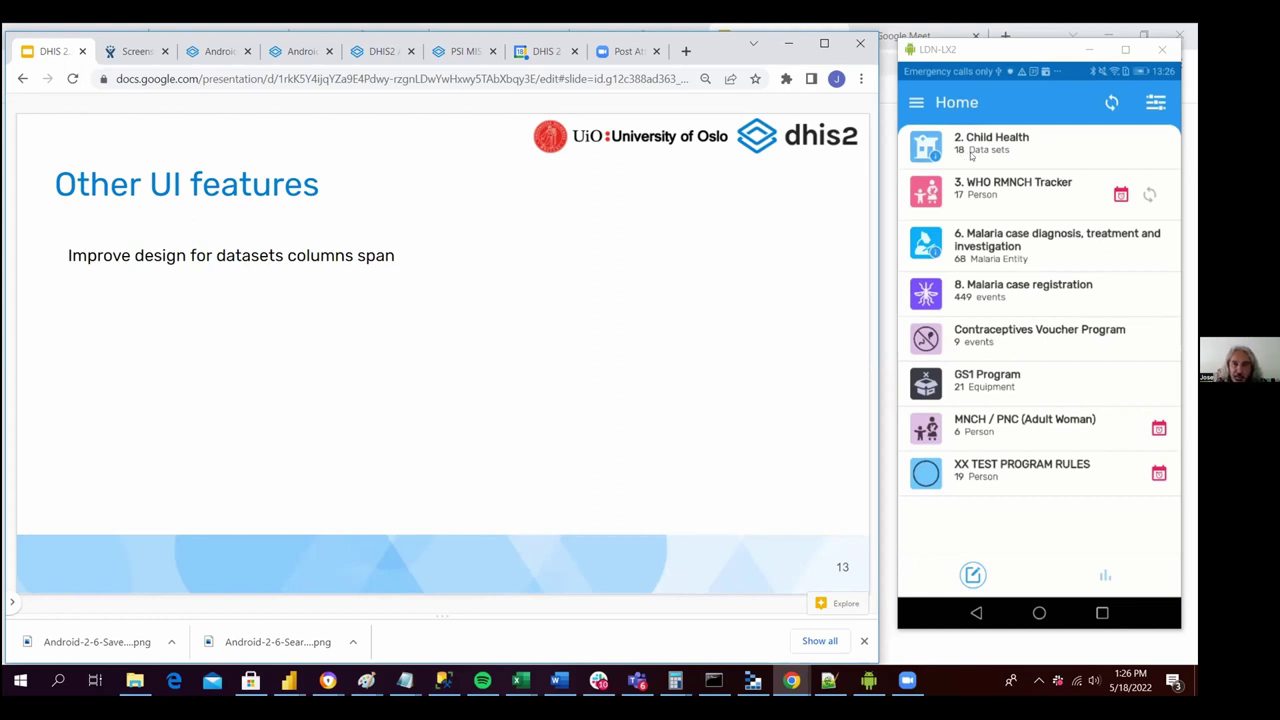
# Open the Child Health data set and its January 2022 Ngelehun CHC report.
pyautogui.click(970, 154)
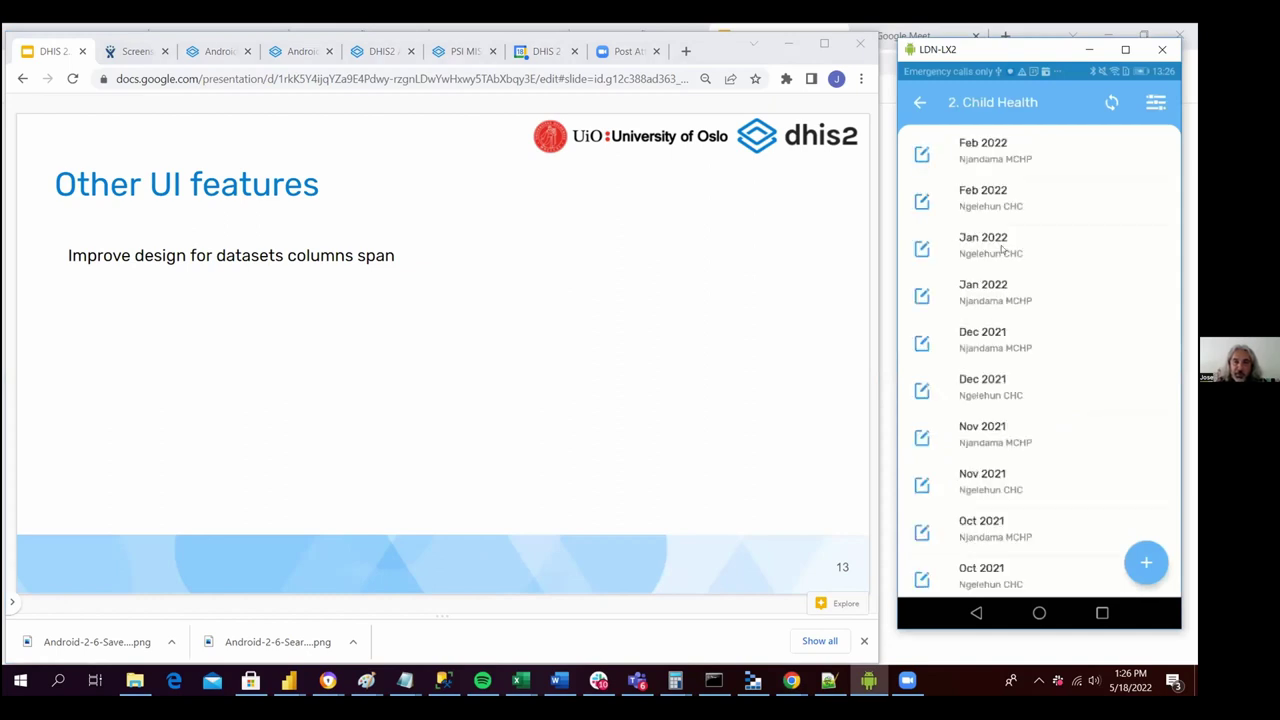
pyautogui.click(1001, 249)
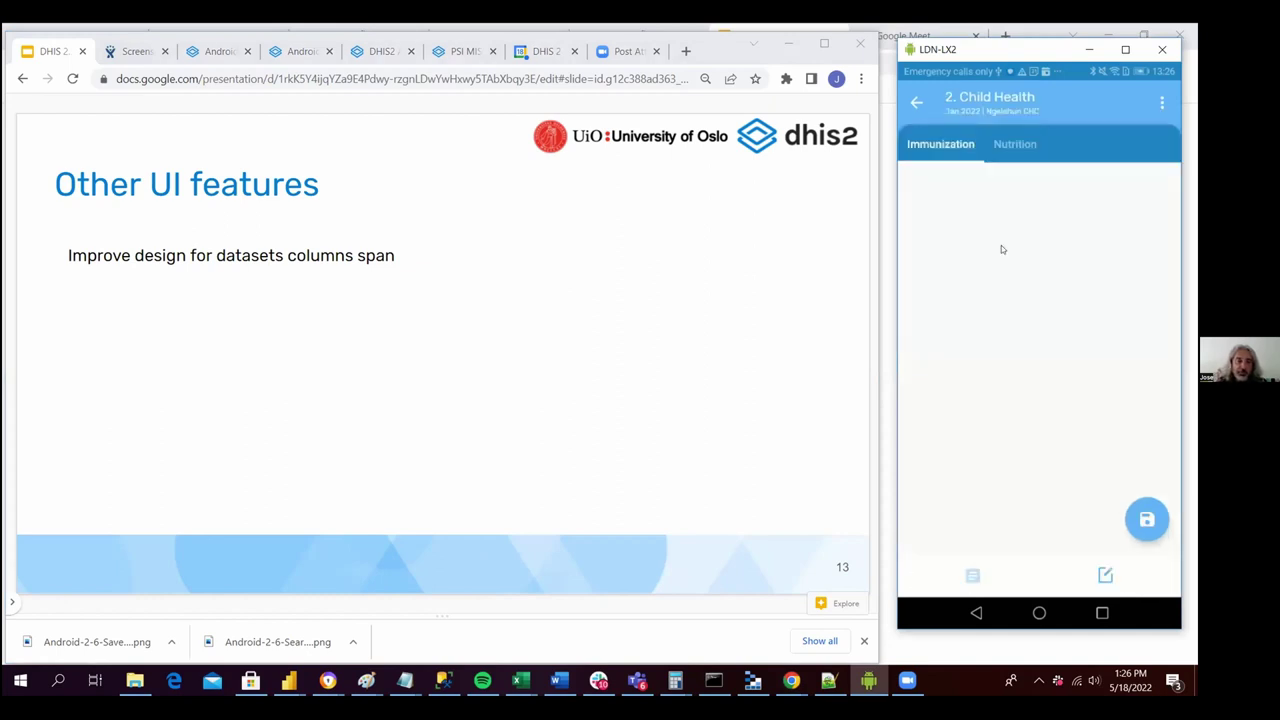